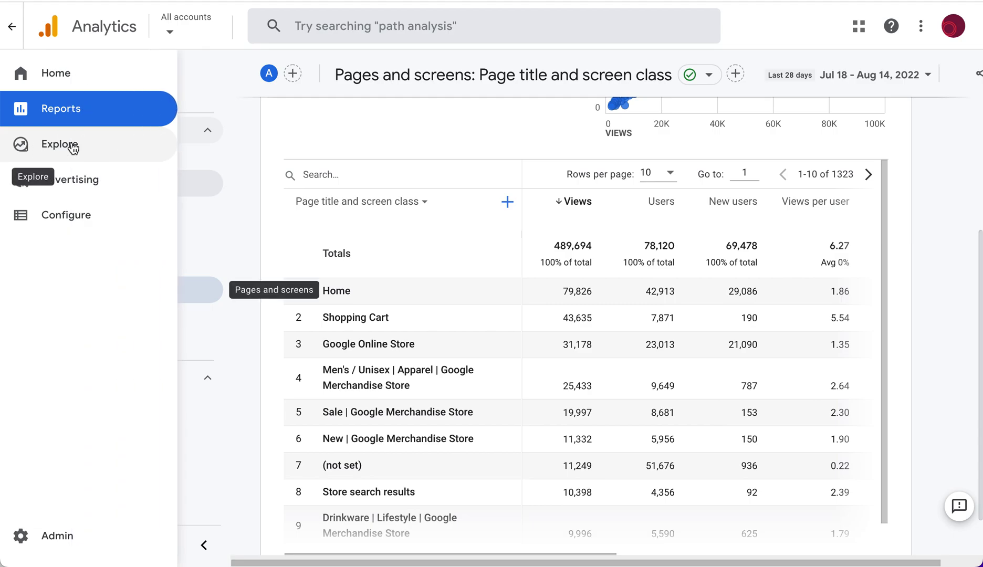
From the Explore section, create a new blank free-form exploration
{"action": "left_click", "coordinate": [74, 147]}
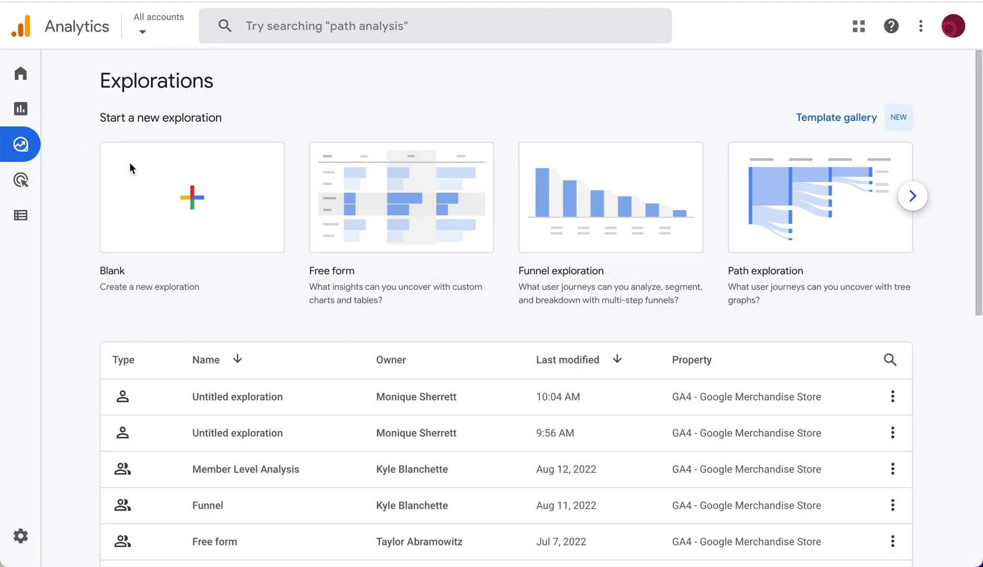
{"action": "left_click", "coordinate": [136, 192]}
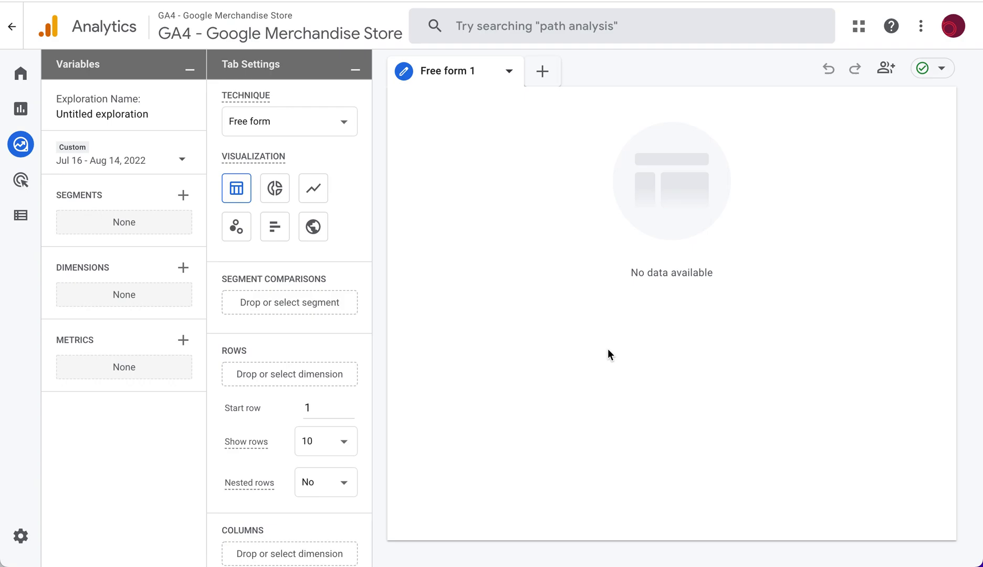
Search 'page' and import the page_location, page_title and page_url dimensions
{"action": "left_click", "coordinate": [182, 268]}
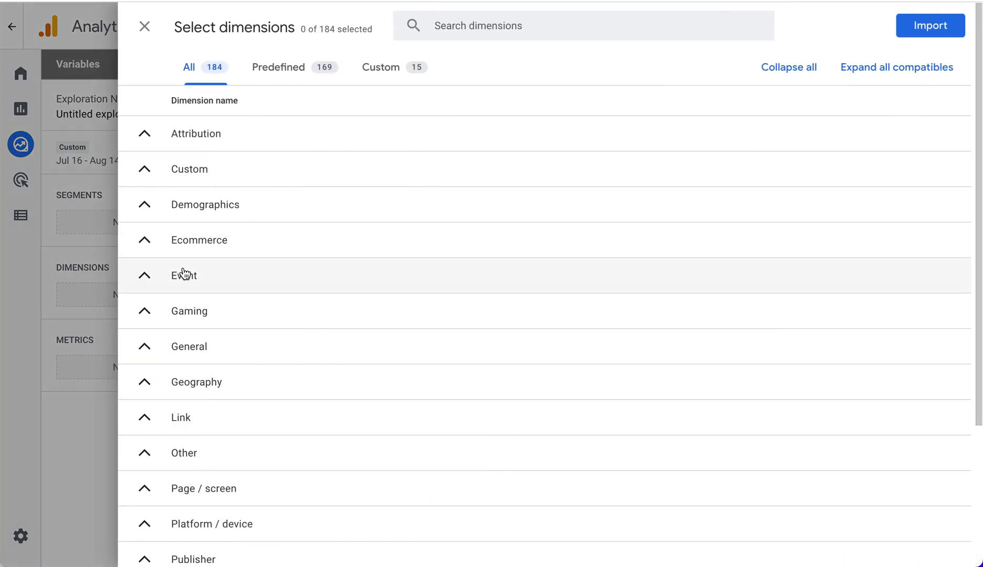
{"action": "left_click", "coordinate": [526, 36]}
{"action": "type", "text": "pag"}
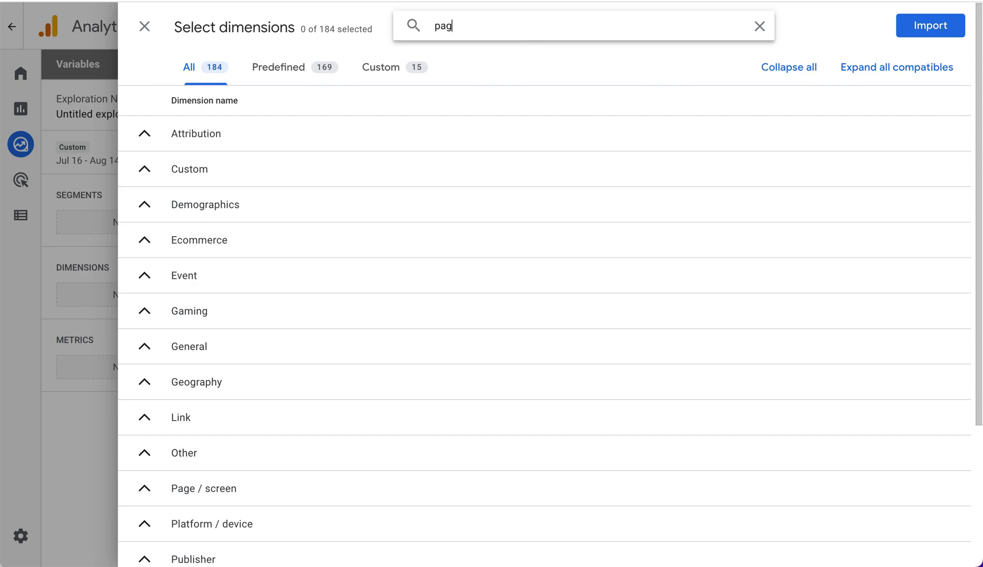
{"action": "type", "text": "e"}
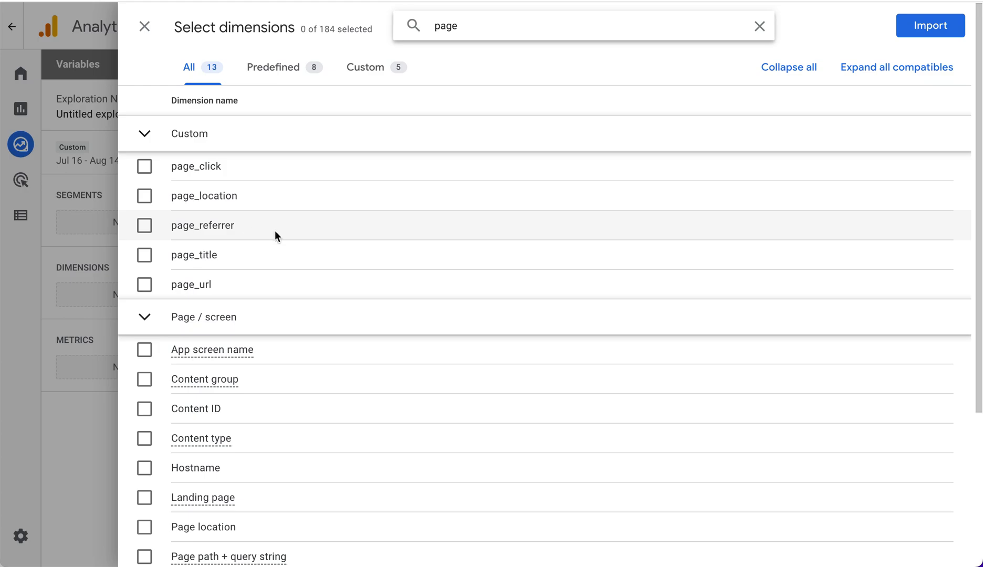
{"action": "left_click", "coordinate": [145, 197]}
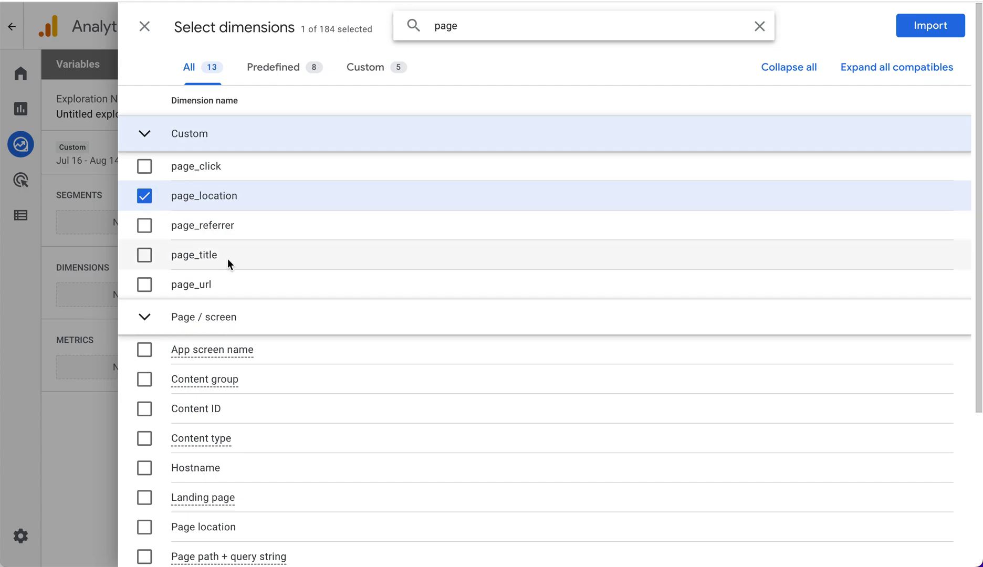
{"action": "left_click", "coordinate": [146, 257]}
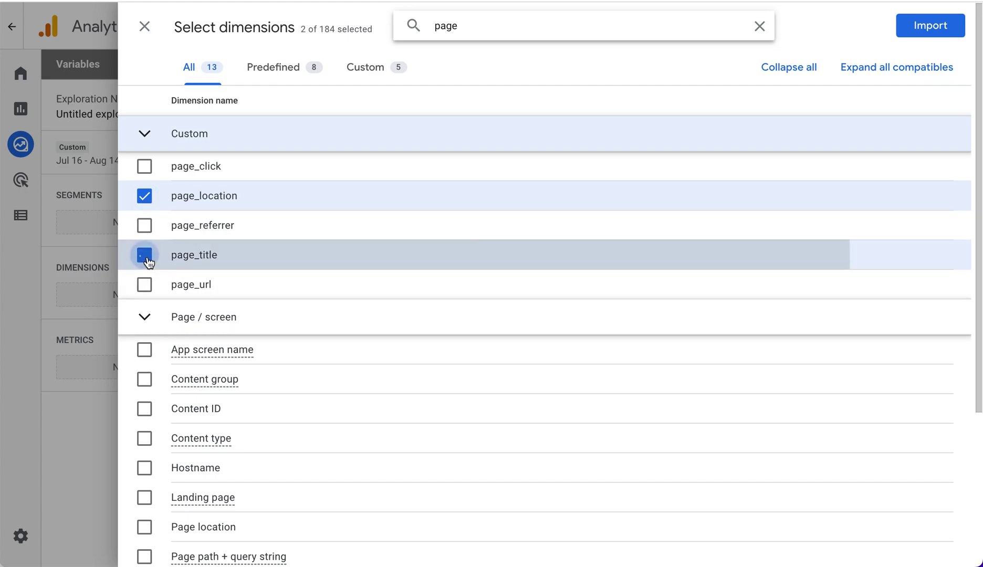
{"action": "left_click", "coordinate": [144, 286]}
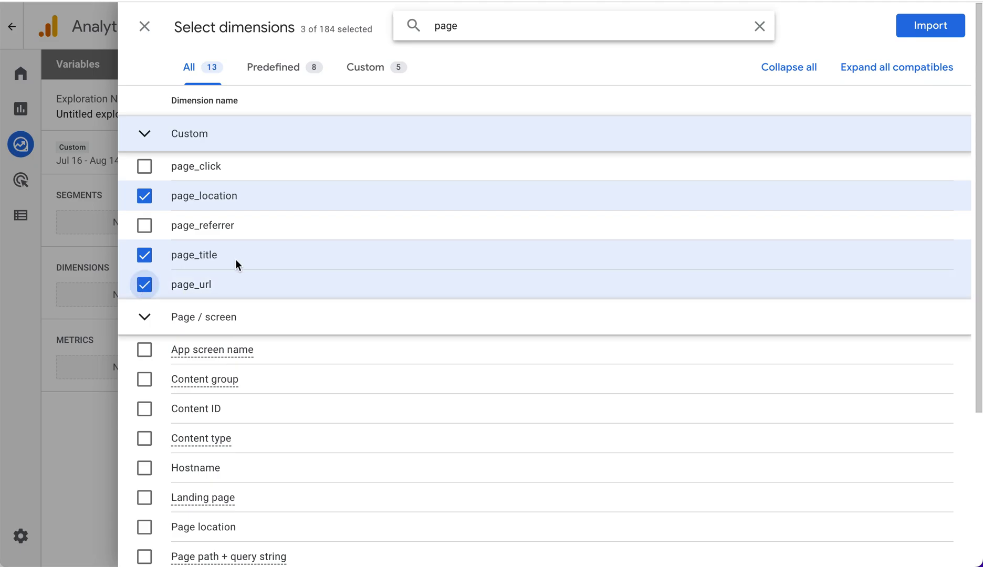
{"action": "left_click", "coordinate": [938, 28]}
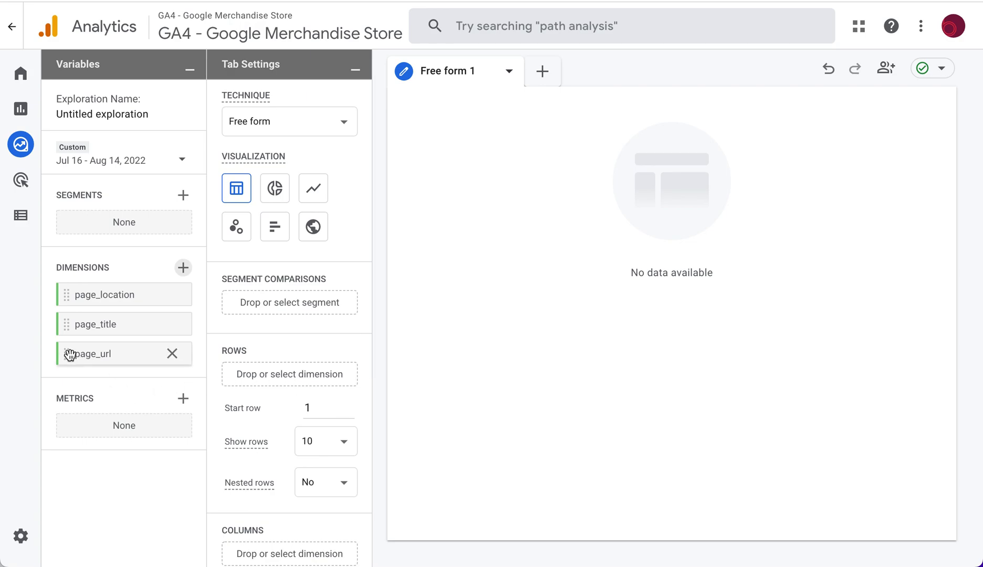
Place page_url in the table's Rows
{"action": "left_click_drag", "start_coordinate": [70, 355], "coordinate": [244, 358]}
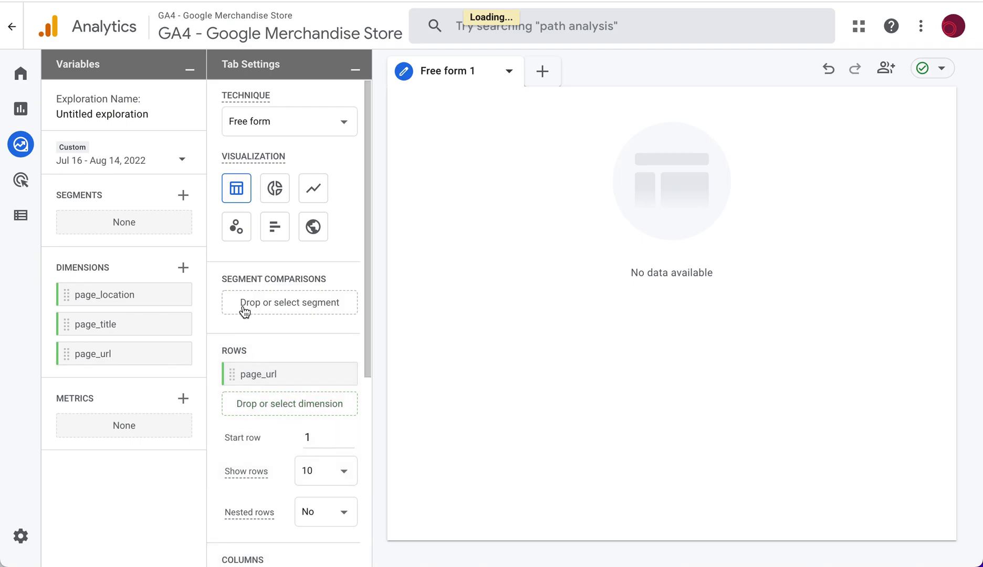
{"action": "scroll", "coordinate": [245, 312], "scroll_direction": "down", "scroll_amount": 3}
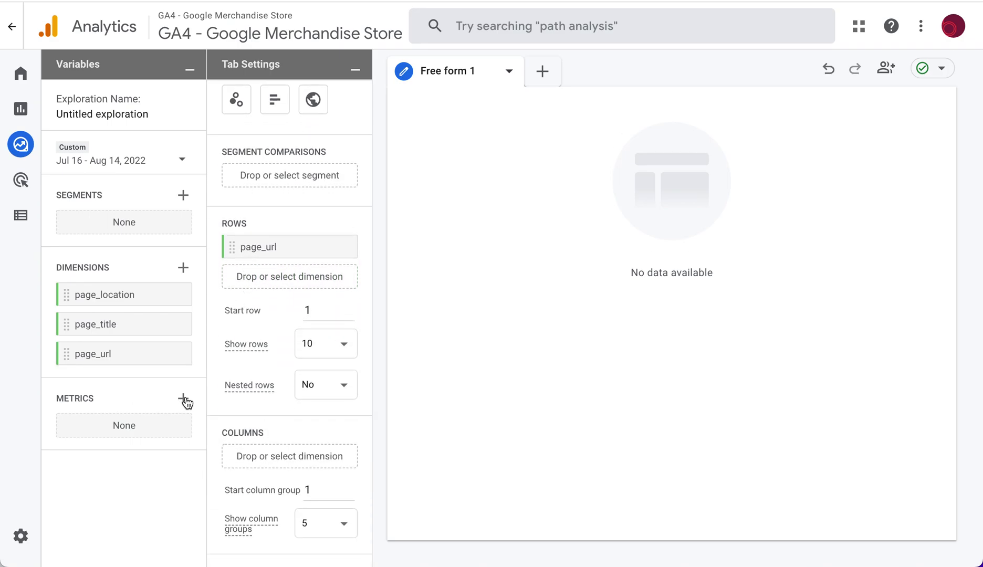
{"action": "left_click", "coordinate": [184, 399]}
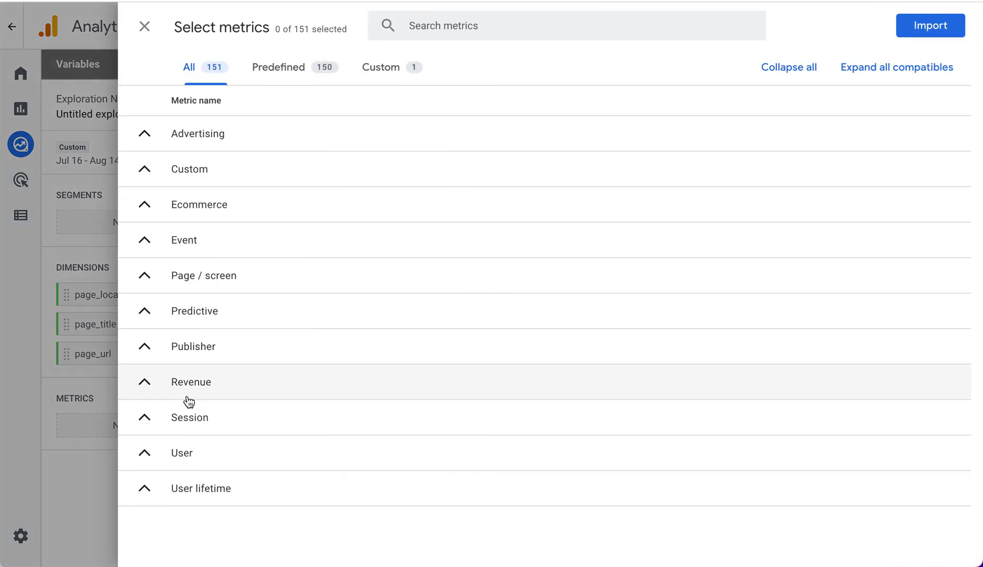
Search 'page' and import Entrances, Exits, Views and Views per user from the Page / screen group
{"action": "left_click", "coordinate": [429, 26]}
{"action": "type", "text": "page"}
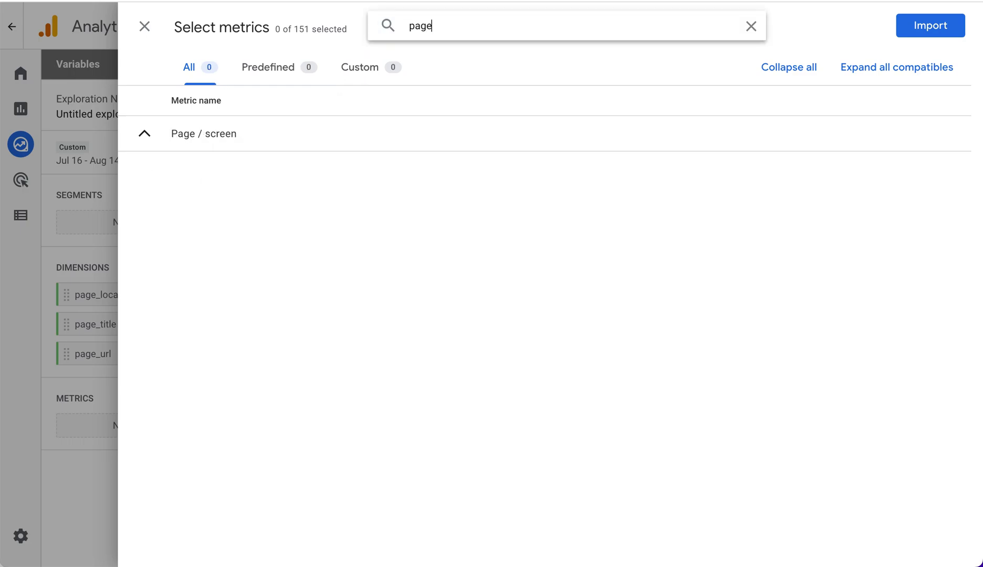
{"action": "left_click", "coordinate": [211, 139]}
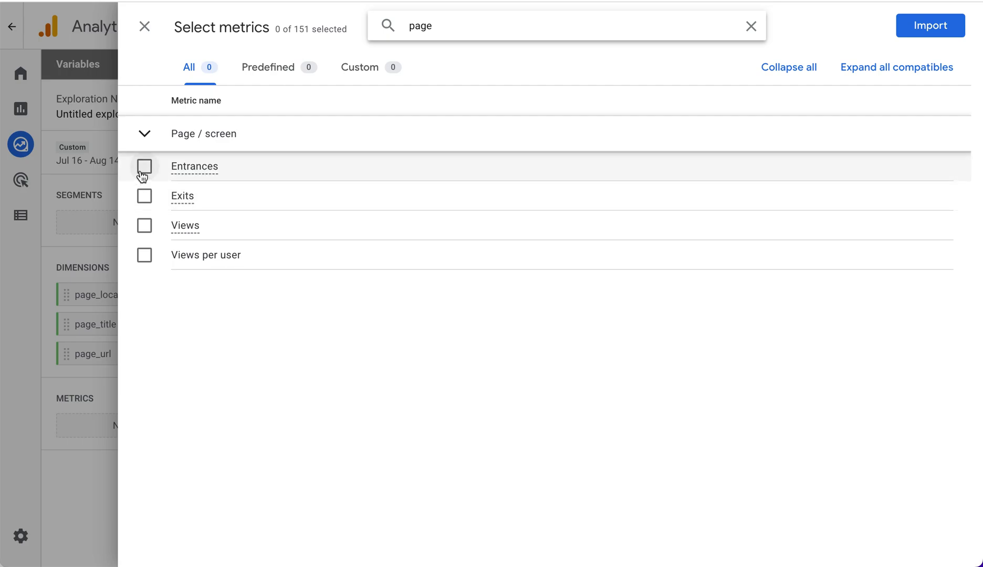
{"action": "left_click", "coordinate": [142, 171]}
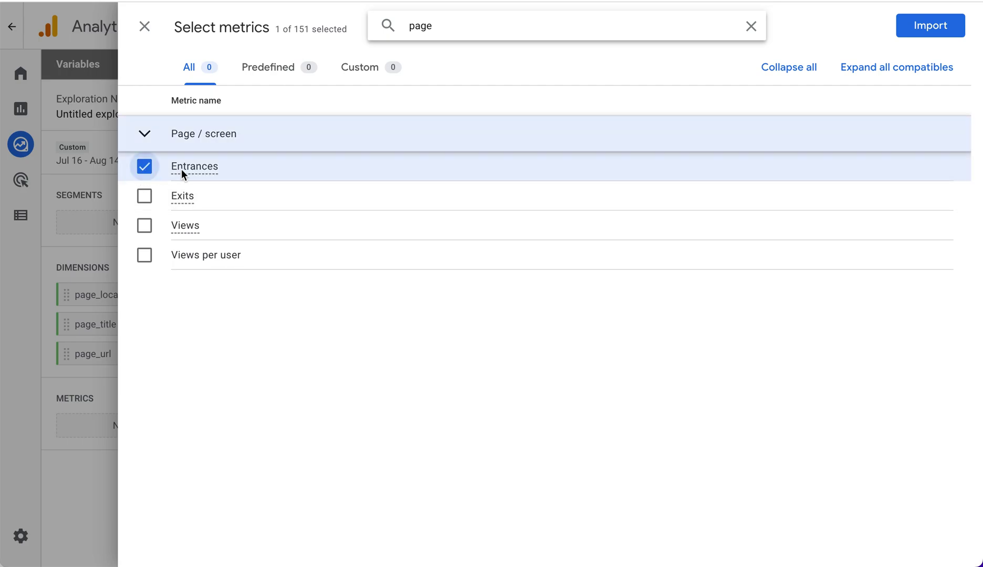
{"action": "mouse_move", "coordinate": [192, 171]}
{"action": "left_click", "coordinate": [149, 199]}
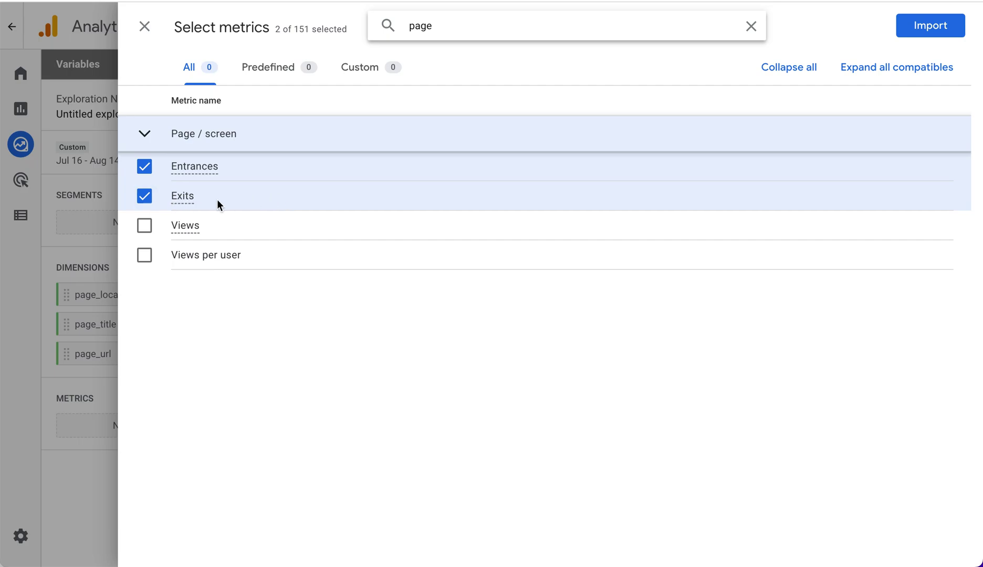
{"action": "left_click", "coordinate": [145, 226]}
{"action": "left_click", "coordinate": [144, 255]}
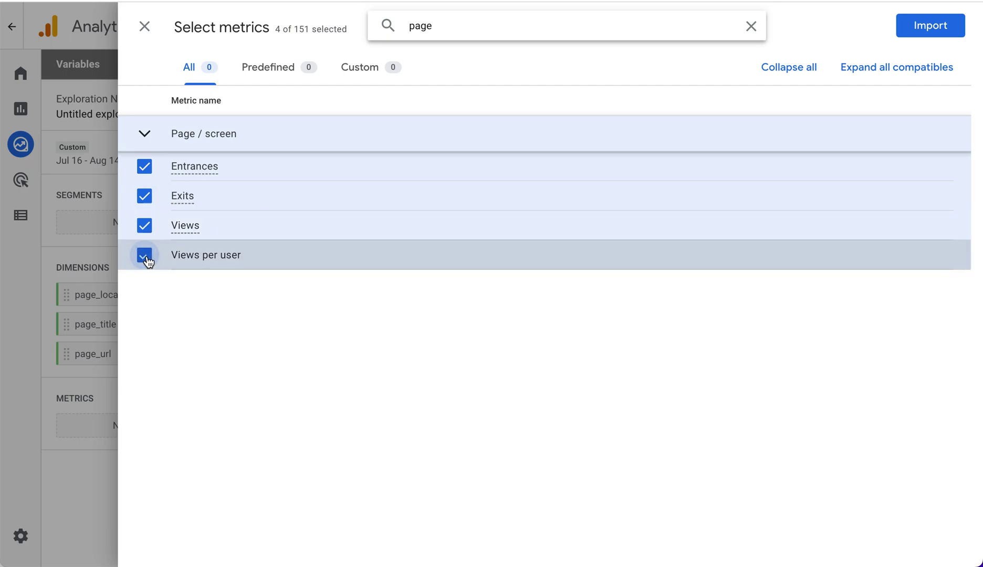
{"action": "left_click", "coordinate": [931, 29]}
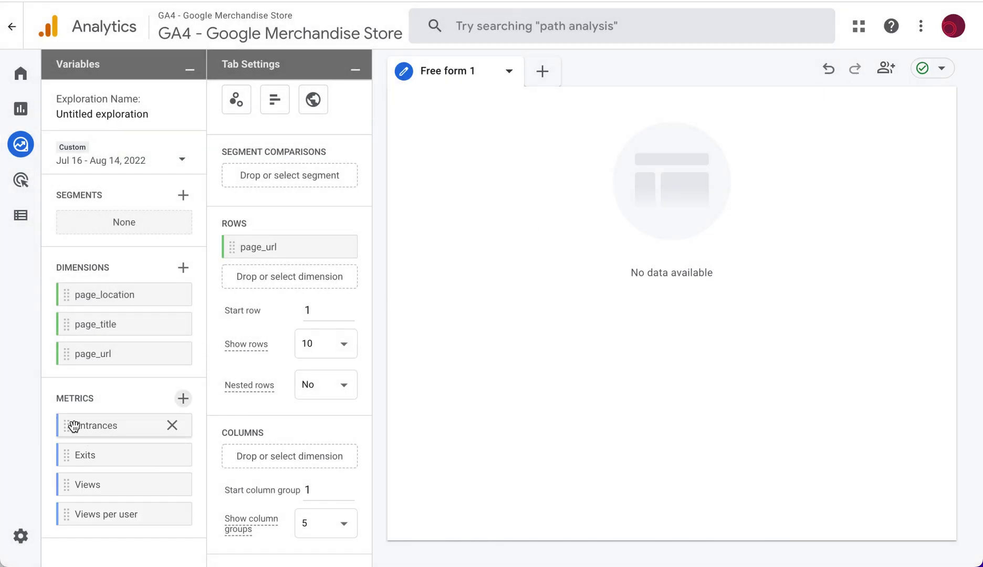
{"action": "left_click_drag", "start_coordinate": [74, 426], "coordinate": [245, 452]}
{"action": "left_click_drag", "start_coordinate": [72, 430], "coordinate": [278, 458]}
{"action": "left_click", "coordinate": [278, 456]}
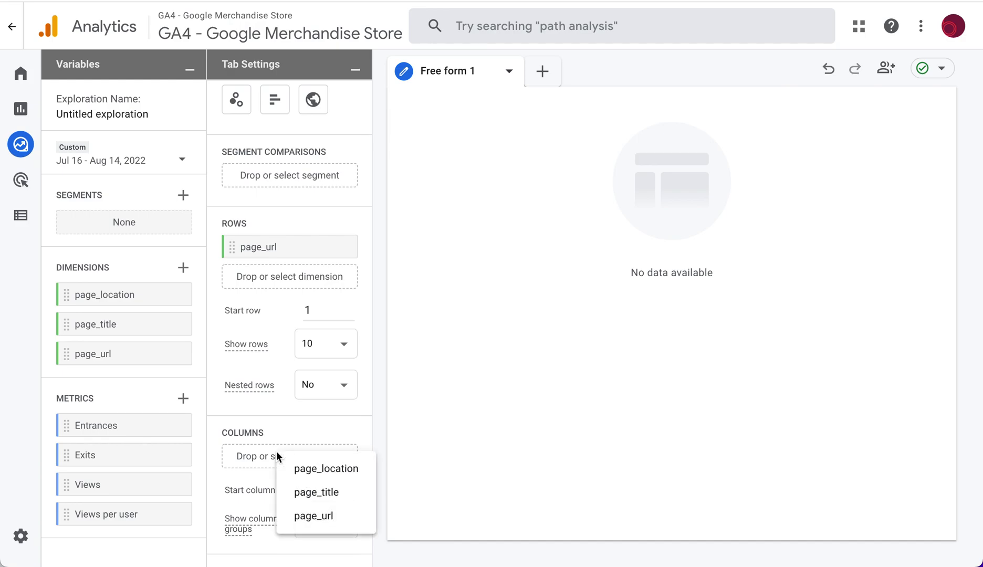
{"action": "left_click", "coordinate": [245, 468]}
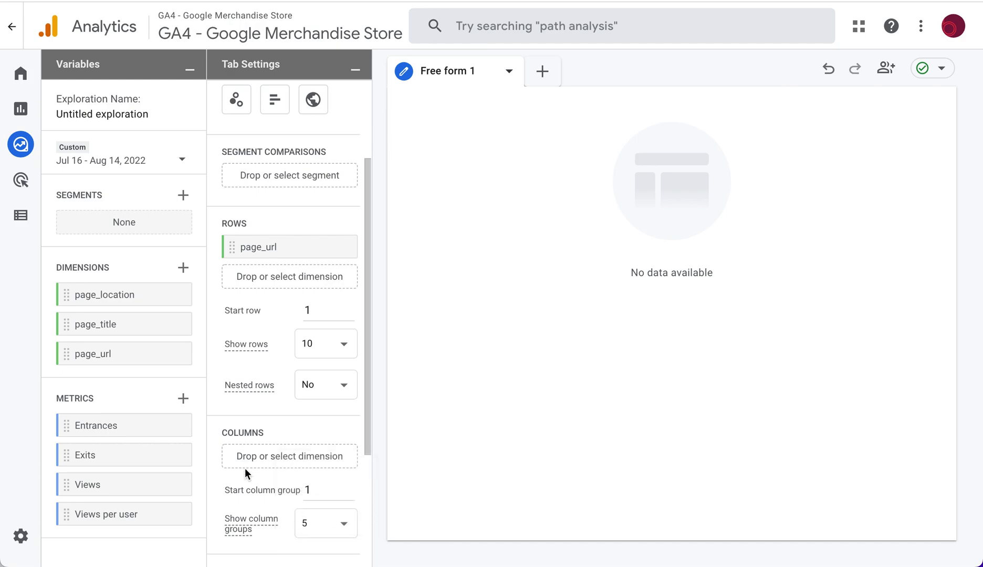
{"action": "scroll", "coordinate": [246, 468], "scroll_direction": "down", "scroll_amount": 3}
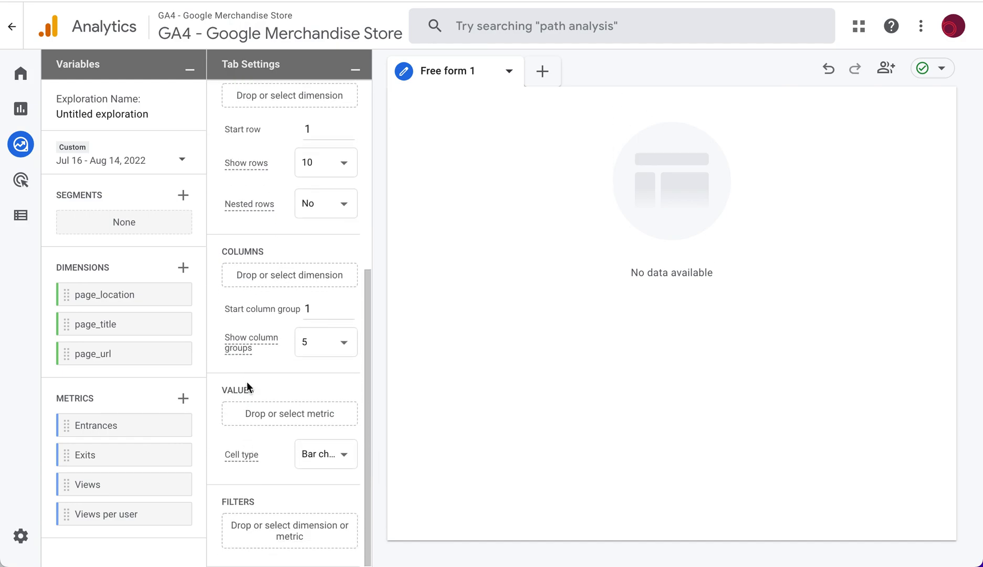
Add Entrances, Views and Views per user to Values, totalling 106,428, 510,060 and 6.16
{"action": "left_click_drag", "start_coordinate": [97, 426], "coordinate": [259, 416]}
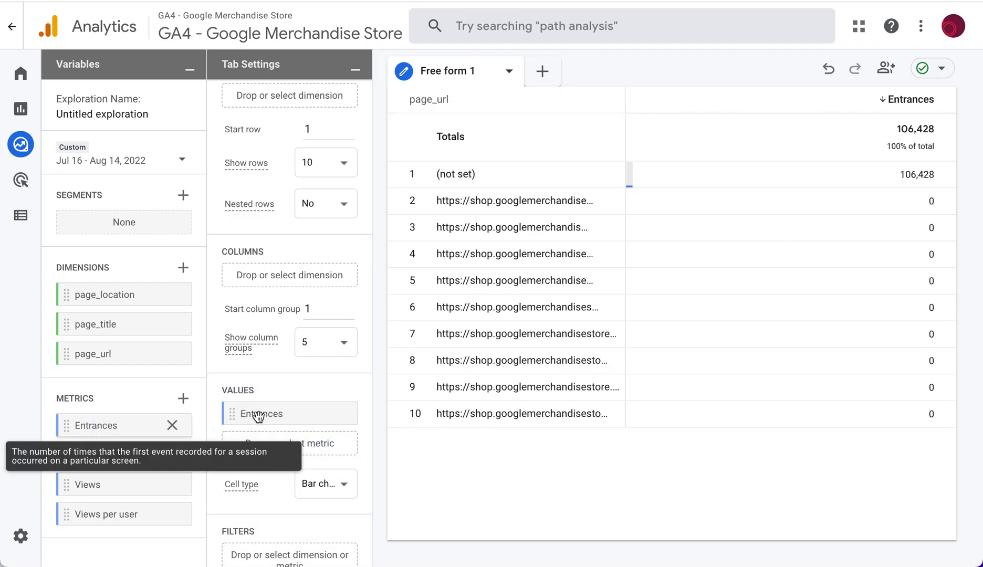
{"action": "left_click_drag", "start_coordinate": [77, 484], "coordinate": [247, 452]}
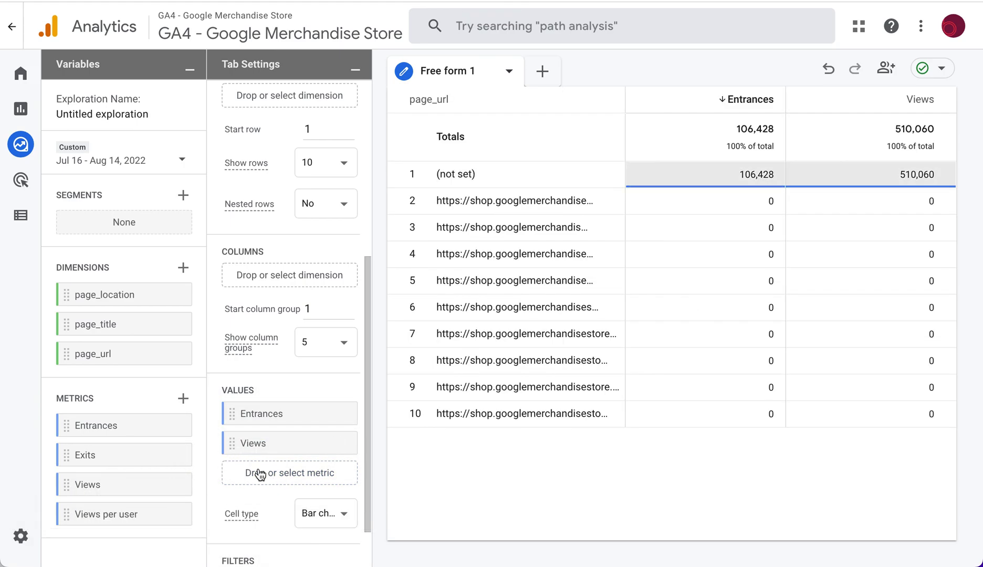
{"action": "left_click_drag", "start_coordinate": [88, 514], "coordinate": [257, 474]}
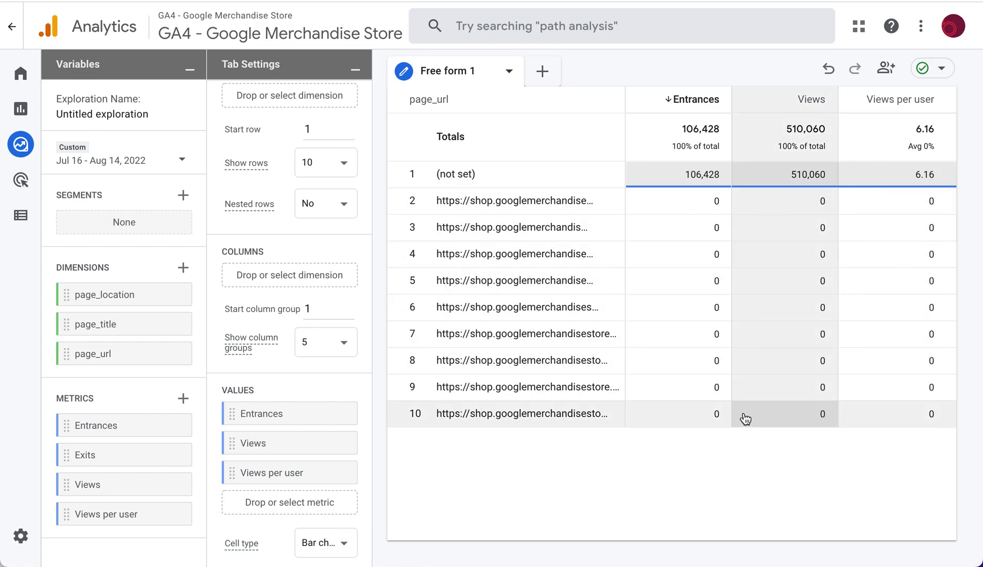
{"action": "mouse_move", "coordinate": [174, 457]}
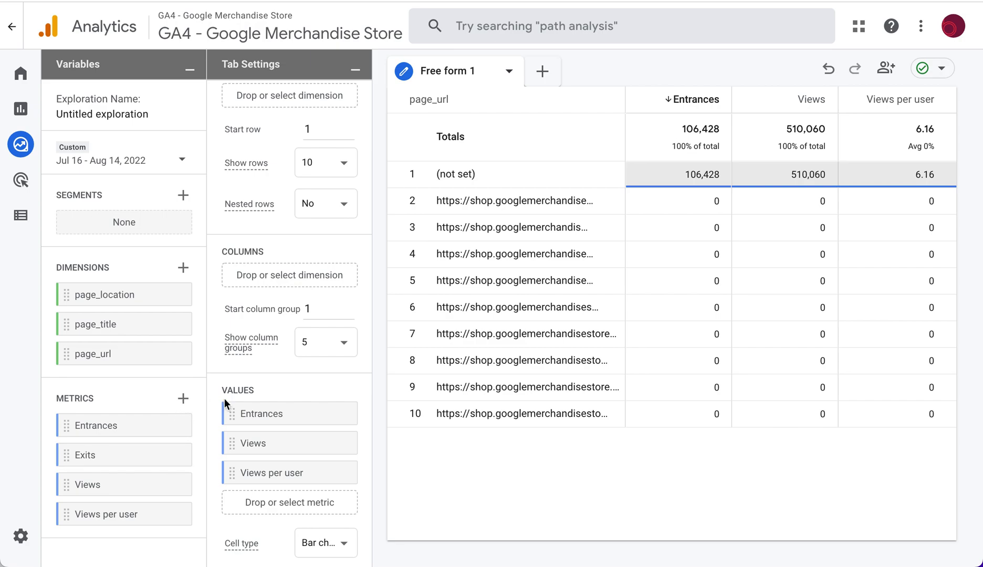
Replace page_url with page_title as the only row dimension, with Home leading
{"action": "mouse_move", "coordinate": [311, 461]}
{"action": "mouse_move", "coordinate": [70, 323]}
{"action": "left_click_drag", "start_coordinate": [65, 325], "coordinate": [245, 98]}
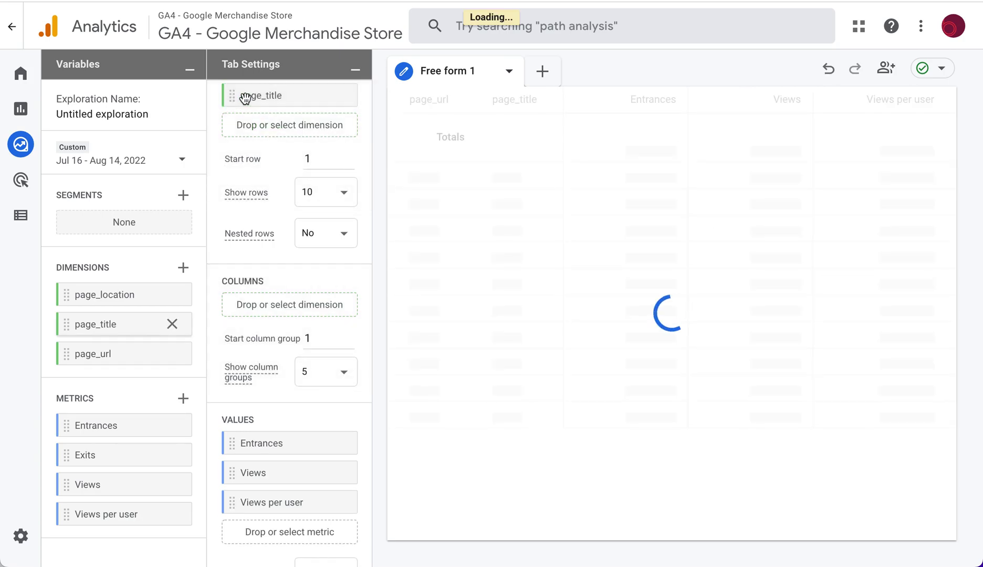
{"action": "scroll", "coordinate": [274, 195], "scroll_direction": "up", "scroll_amount": 2}
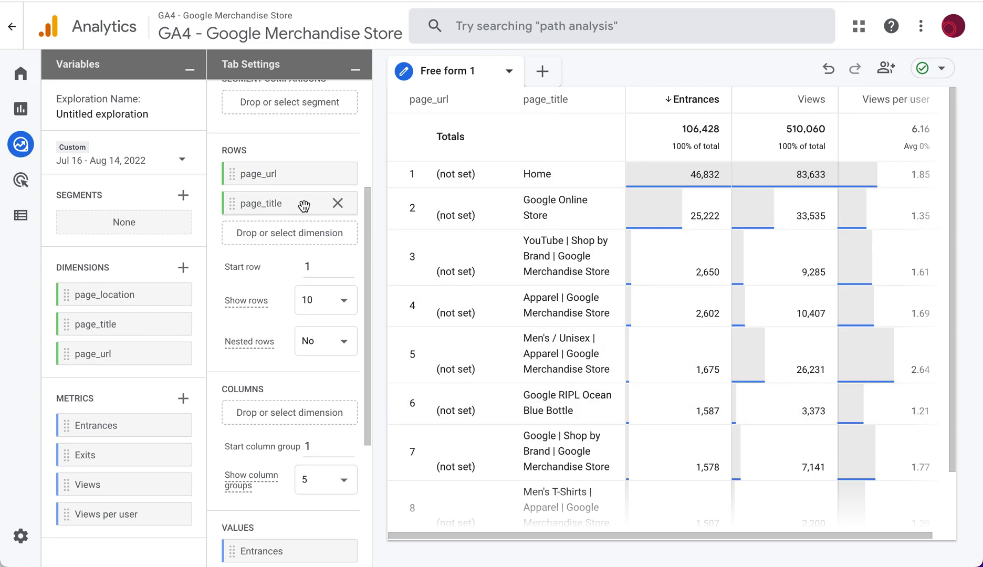
{"action": "left_click", "coordinate": [338, 173]}
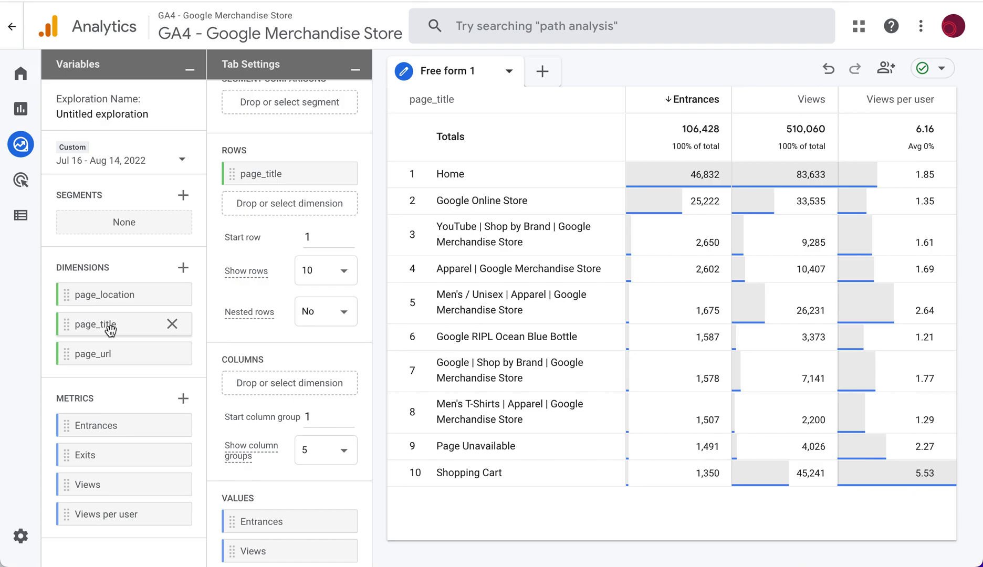
Search 'campaign' and import the Session campaign dimension
{"action": "left_click", "coordinate": [183, 269]}
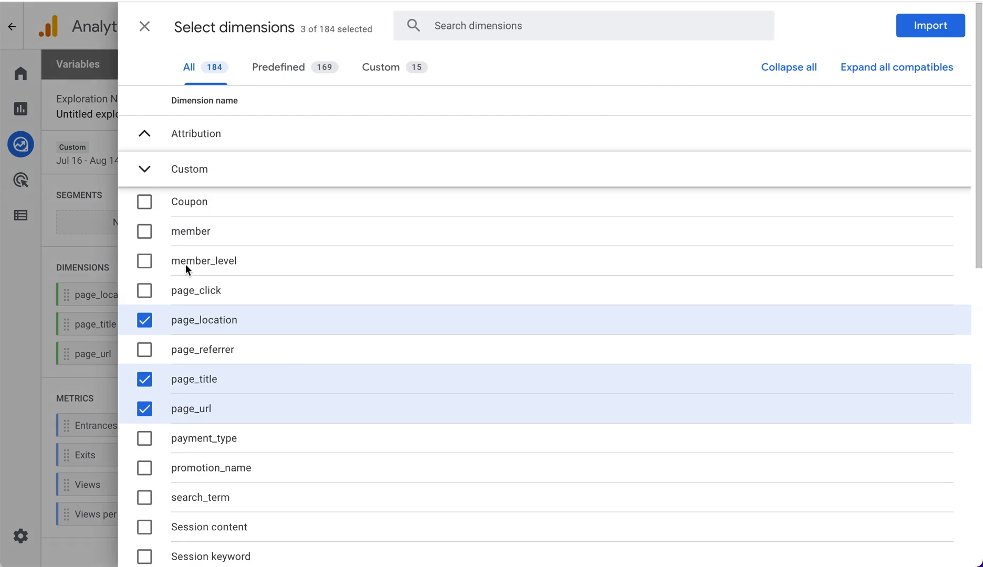
{"action": "left_click", "coordinate": [519, 23]}
{"action": "type", "text": "c"}
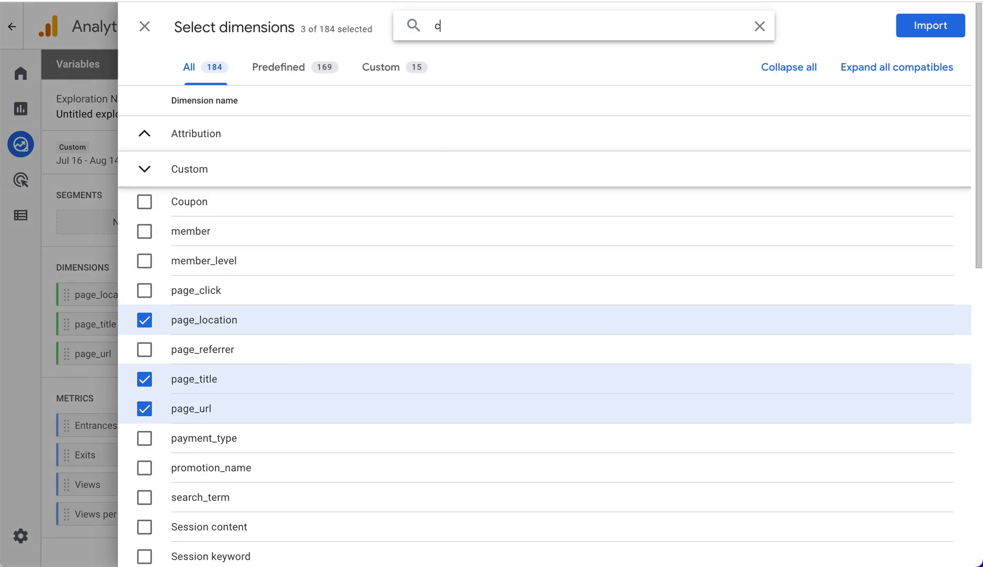
{"action": "type", "text": "ampaign"}
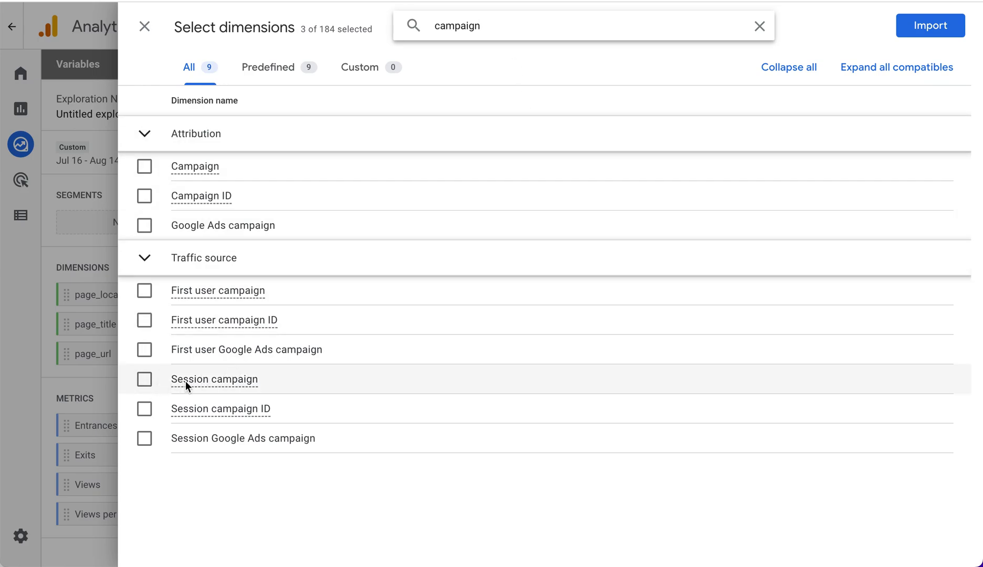
{"action": "mouse_move", "coordinate": [185, 381]}
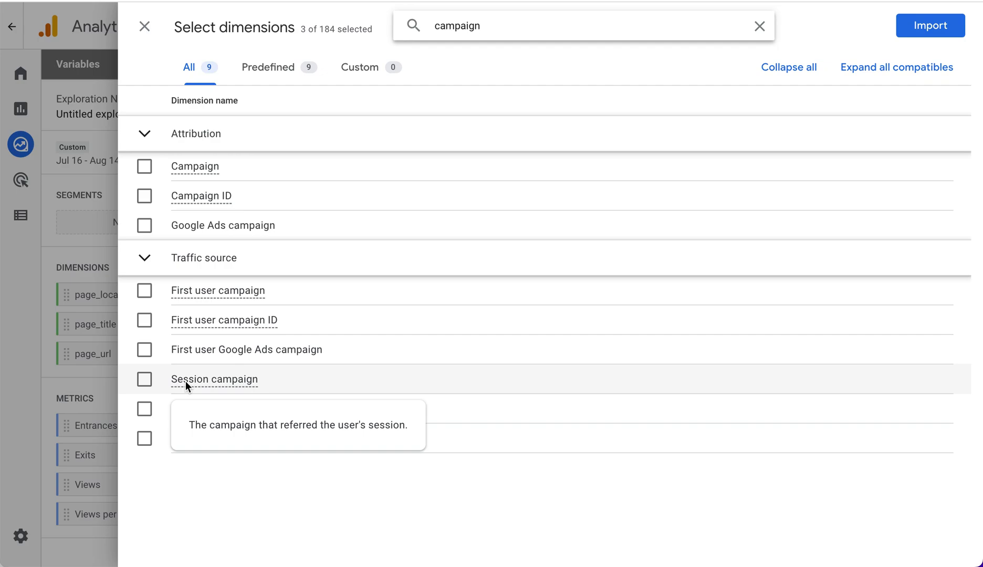
{"action": "left_click", "coordinate": [144, 381]}
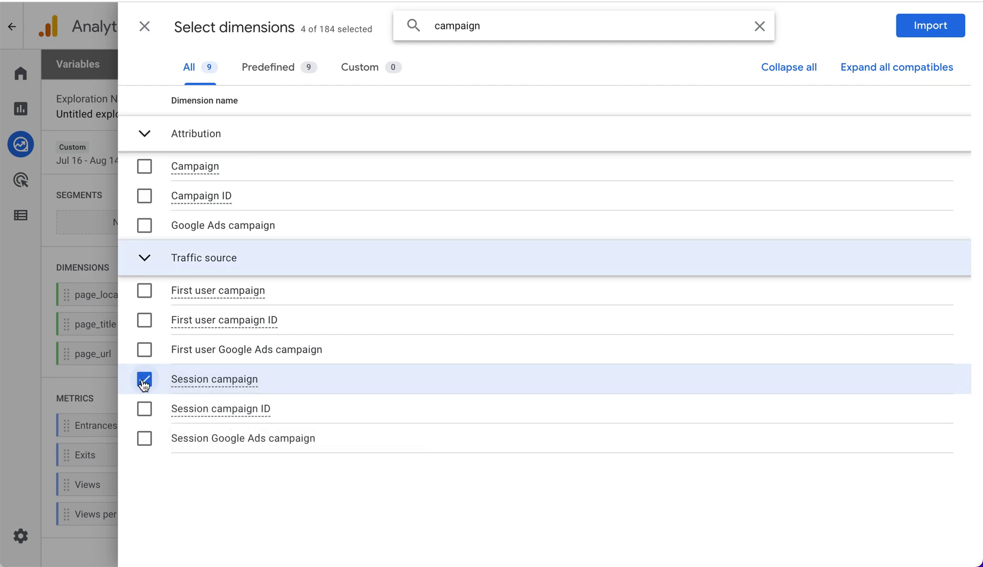
{"action": "left_click", "coordinate": [926, 32]}
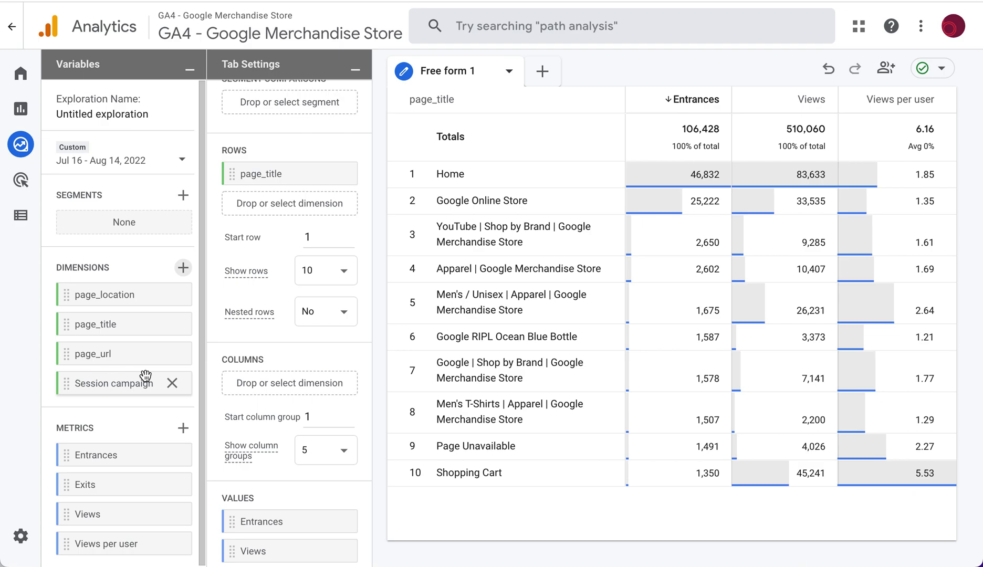
Set Rows to Session campaign with page_title nested beneath it
{"action": "left_click_drag", "start_coordinate": [76, 389], "coordinate": [219, 169]}
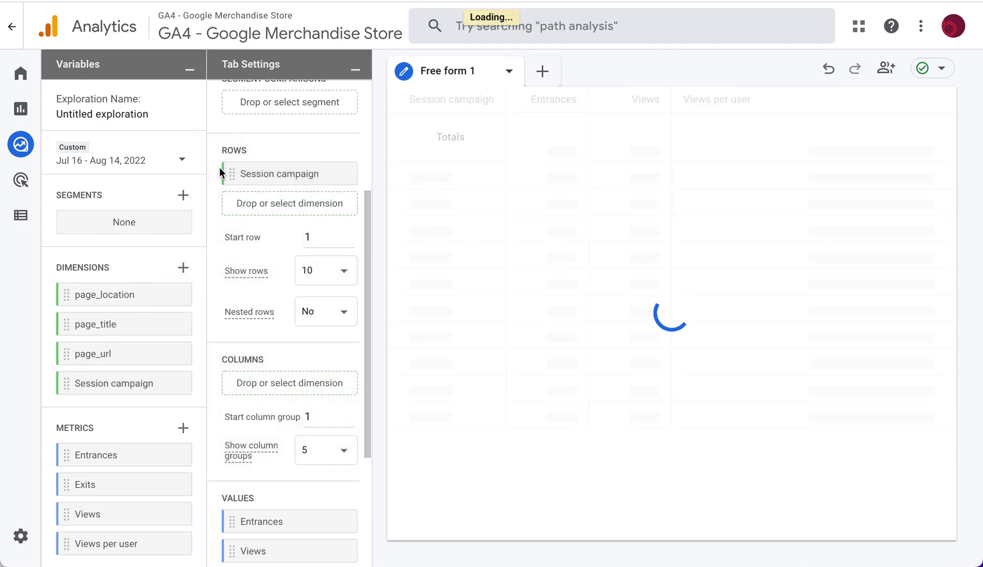
{"action": "left_click", "coordinate": [295, 207]}
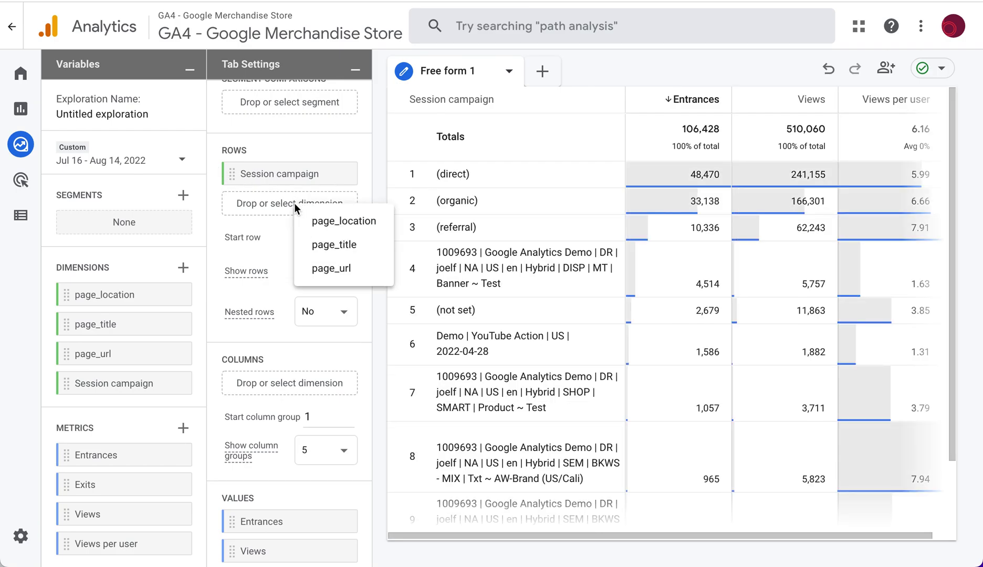
{"action": "left_click", "coordinate": [326, 247]}
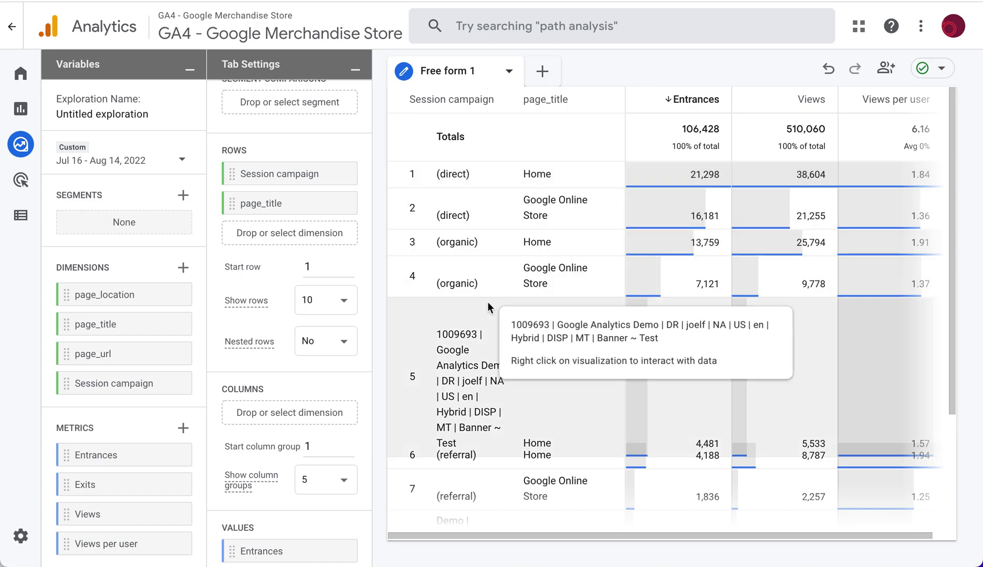
{"action": "scroll", "coordinate": [488, 307], "scroll_direction": "down", "scroll_amount": 3}
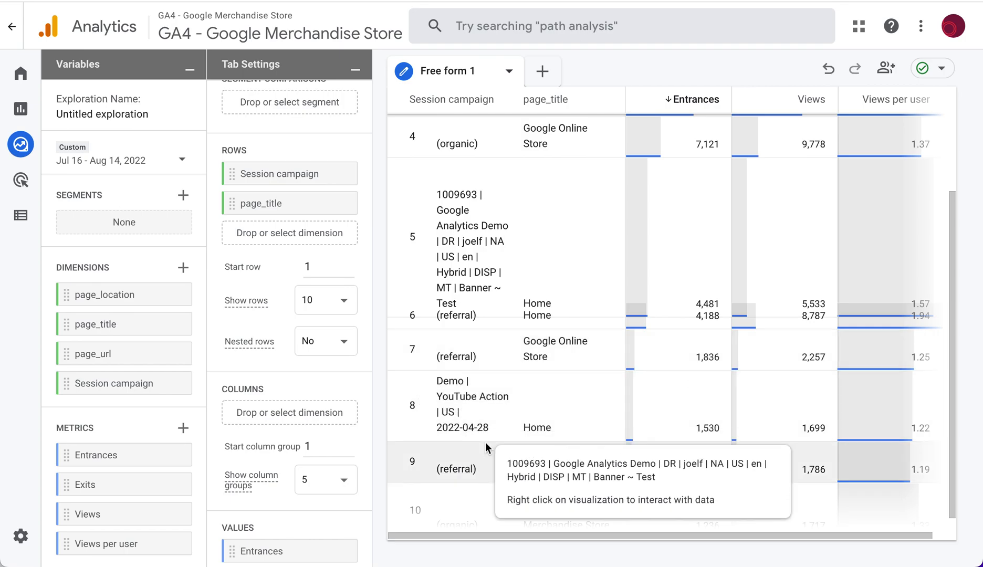
{"action": "scroll", "coordinate": [338, 427], "scroll_direction": "down", "scroll_amount": 1}
{"action": "scroll", "coordinate": [339, 427], "scroll_direction": "down", "scroll_amount": 5}
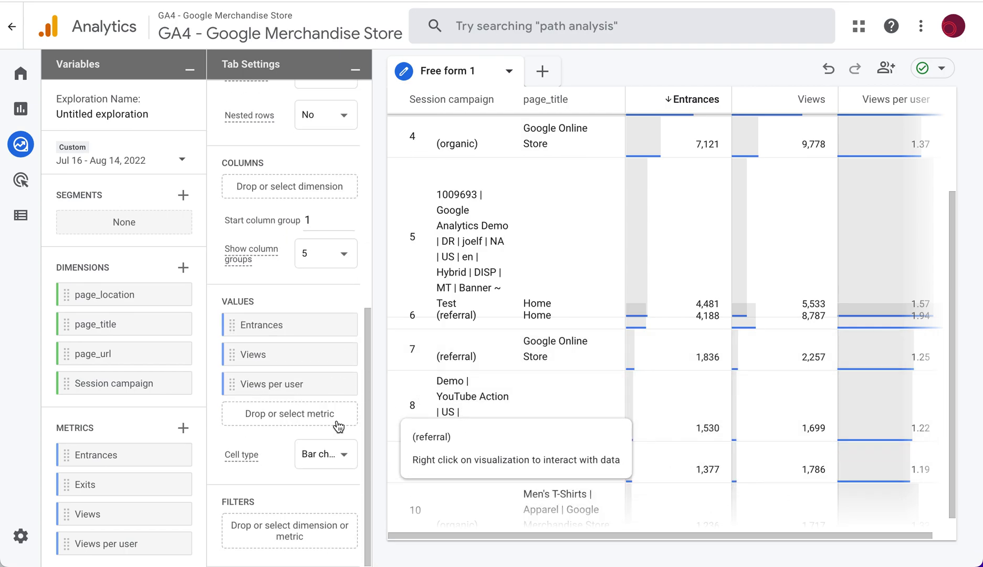
{"action": "left_click", "coordinate": [298, 532]}
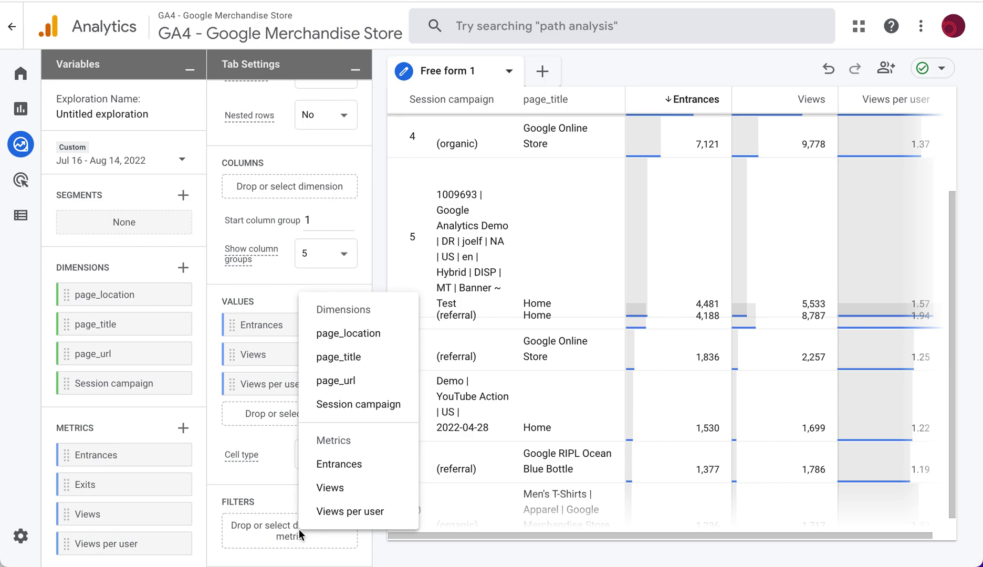
Apply a Session campaign filter with 'does not match regex' \(.*\), cutting entrances to 11,805
{"action": "left_click", "coordinate": [364, 404]}
{"action": "scroll", "coordinate": [307, 457], "scroll_direction": "down", "scroll_amount": 3}
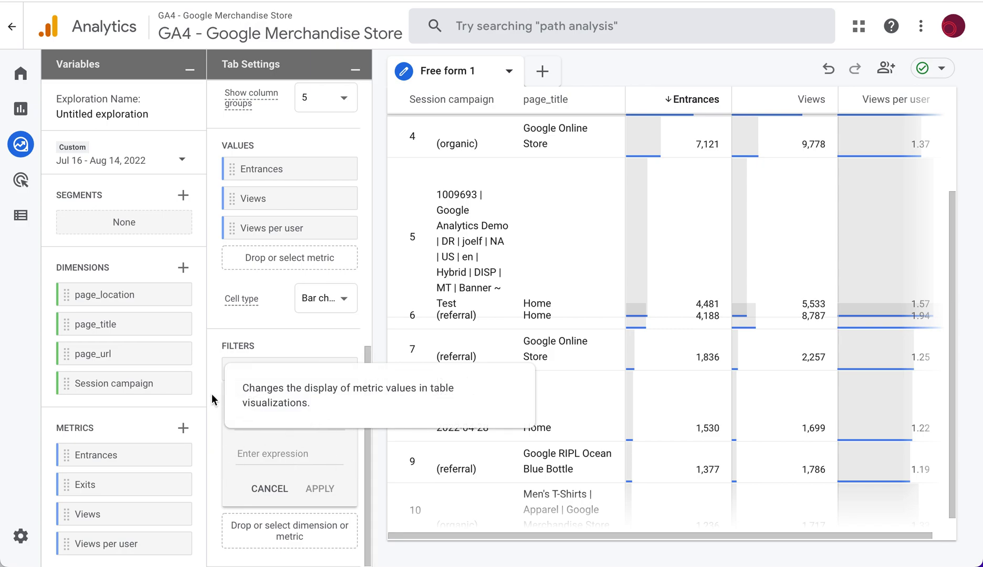
{"action": "left_click", "coordinate": [336, 422]}
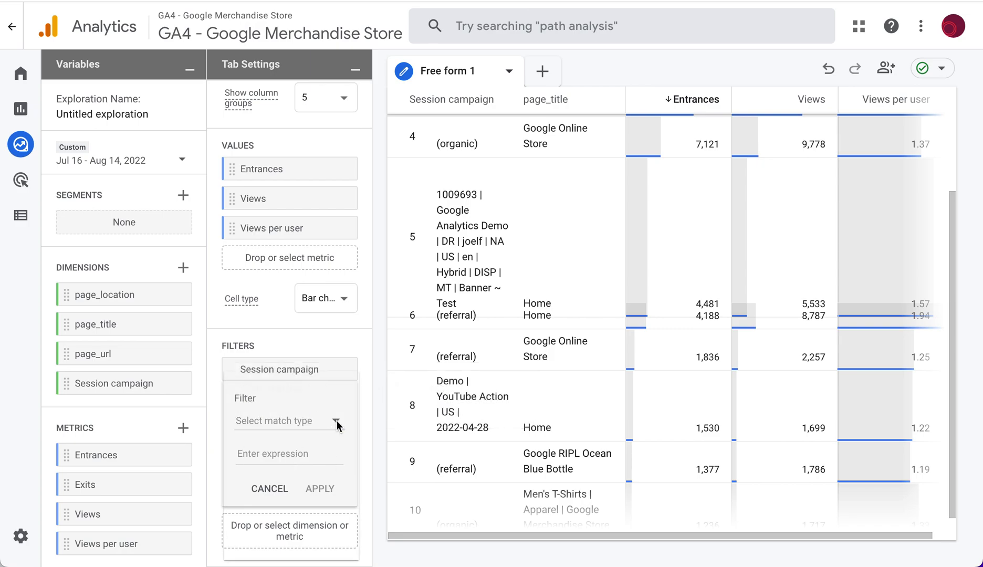
{"action": "scroll", "coordinate": [314, 447], "scroll_direction": "down", "scroll_amount": 3}
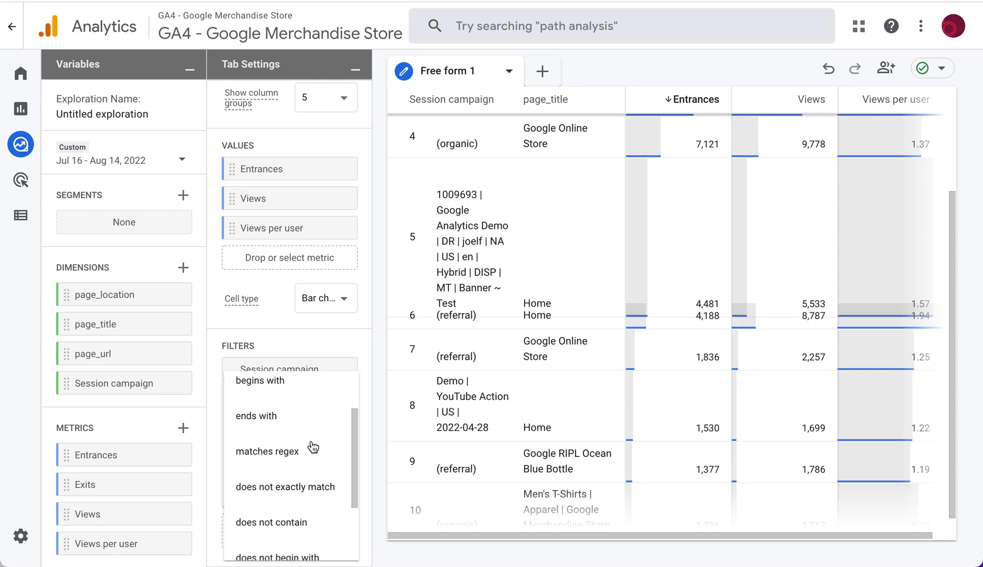
{"action": "scroll", "coordinate": [314, 447], "scroll_direction": "down", "scroll_amount": 1}
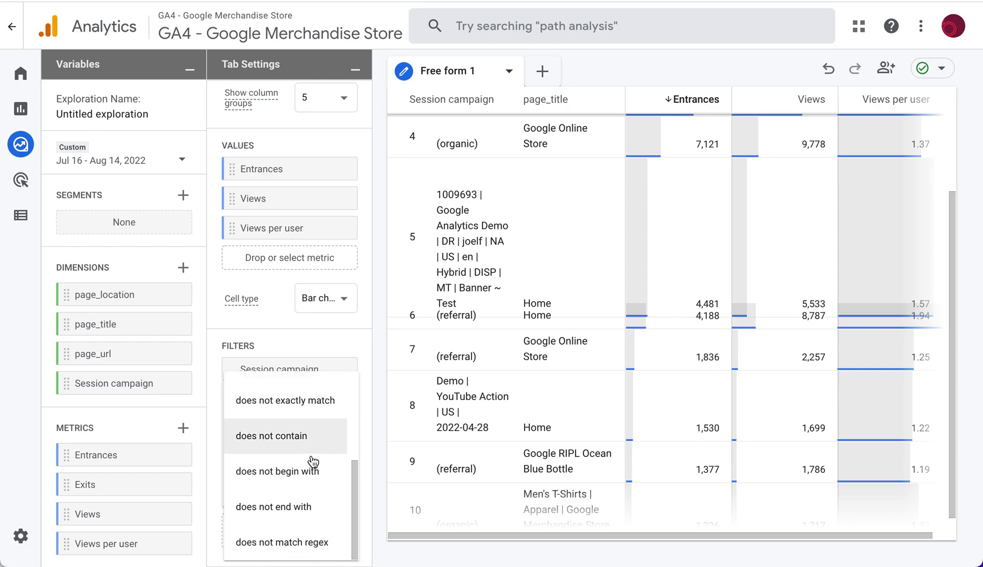
{"action": "left_click", "coordinate": [282, 543]}
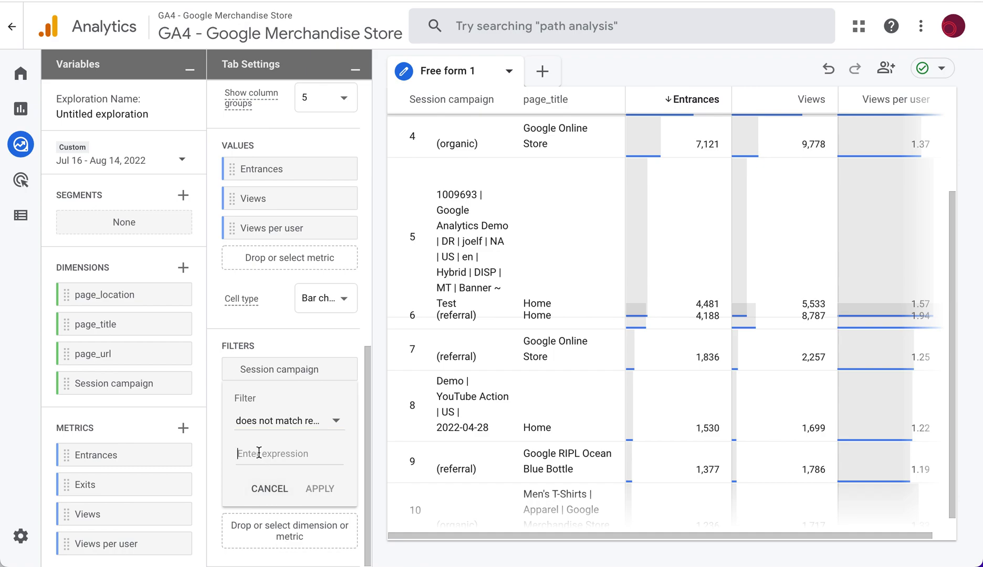
{"action": "type", "text": "\\"}
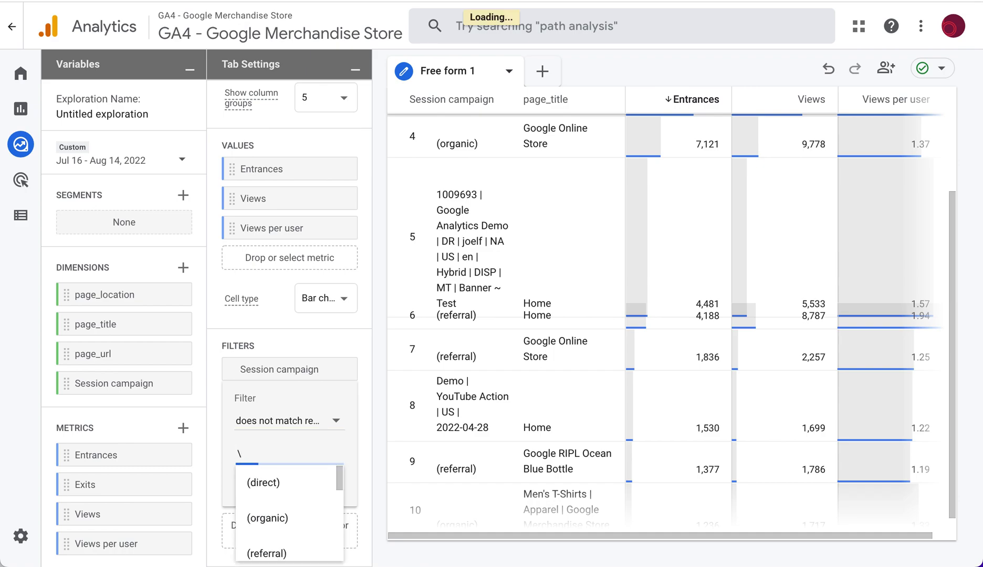
{"action": "type", "text": "(.*"}
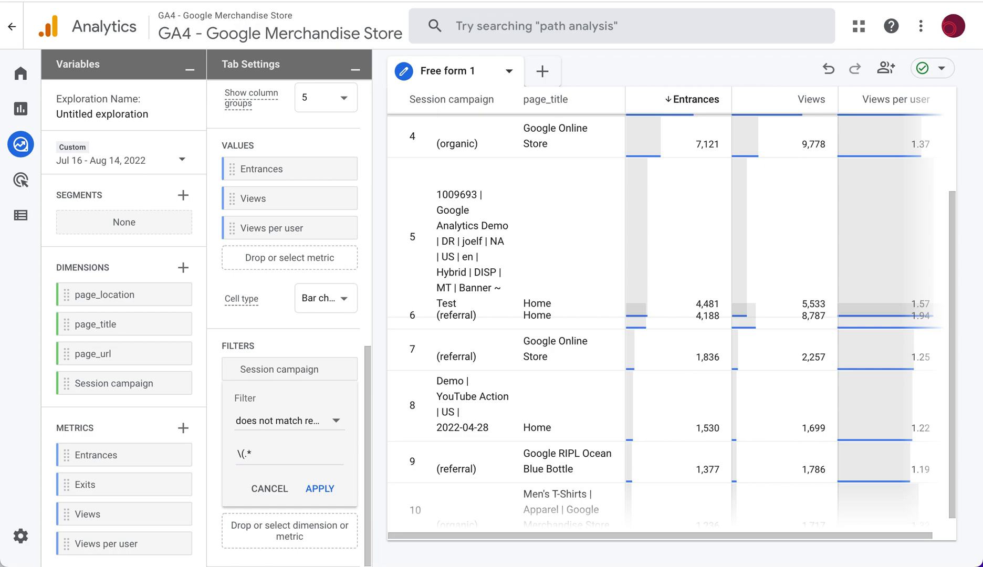
{"action": "type", "text": "\\)"}
{"action": "left_click", "coordinate": [319, 489]}
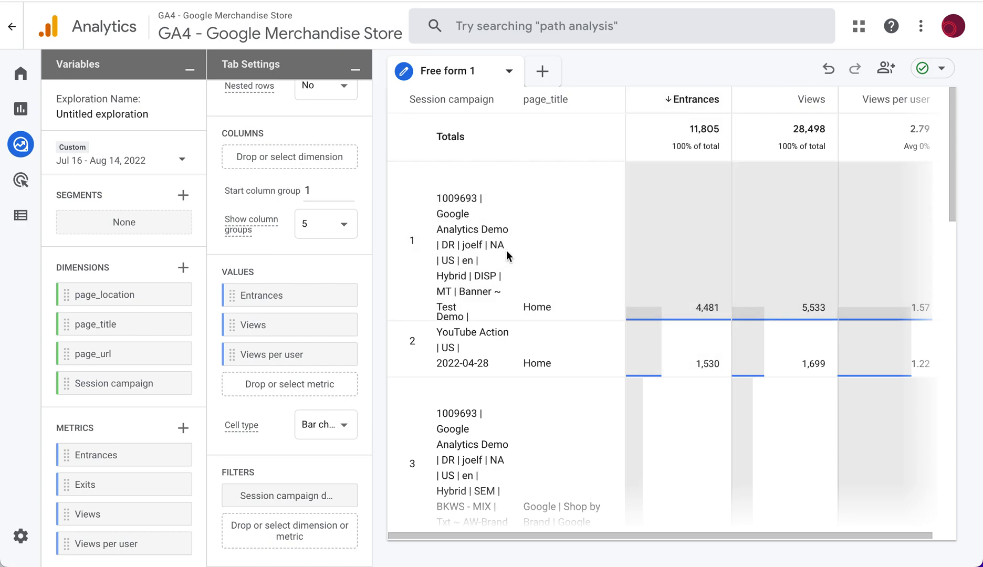
Scroll the filtered table to check its top row: the demo banner campaign's Home page
{"action": "scroll", "coordinate": [507, 252], "scroll_direction": "down", "scroll_amount": 5}
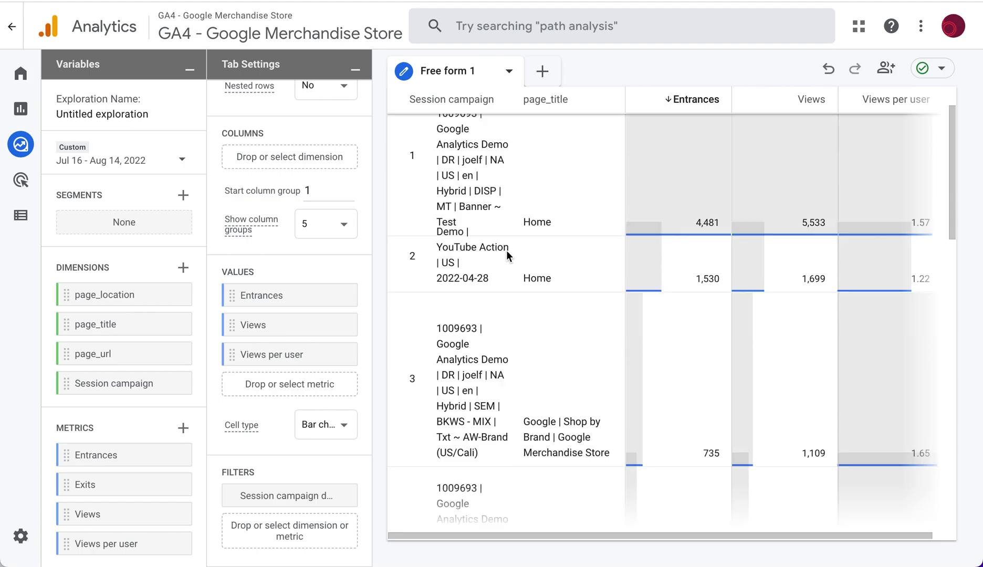
{"action": "scroll", "coordinate": [506, 254], "scroll_direction": "up", "scroll_amount": 5}
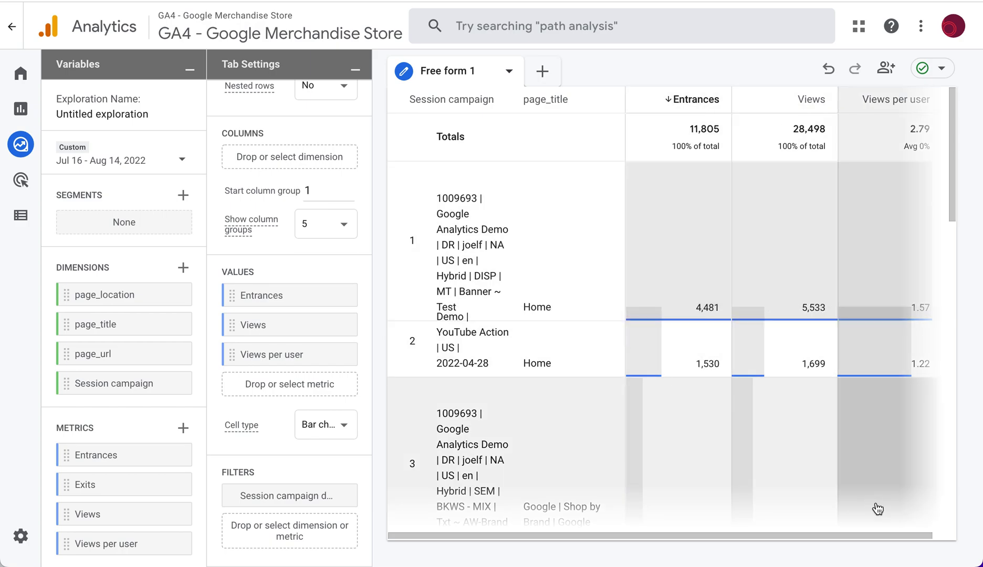
{"action": "mouse_move", "coordinate": [752, 562]}
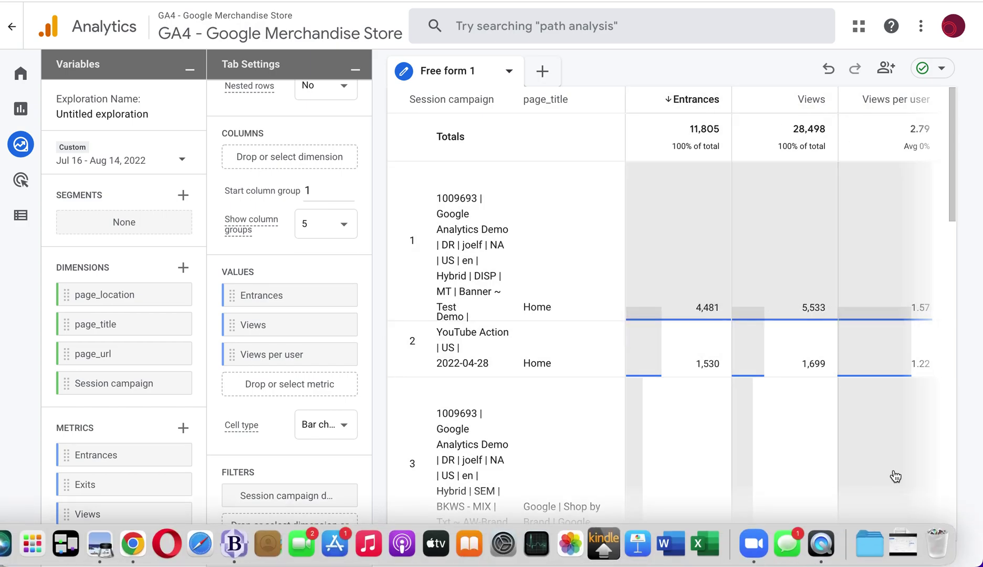